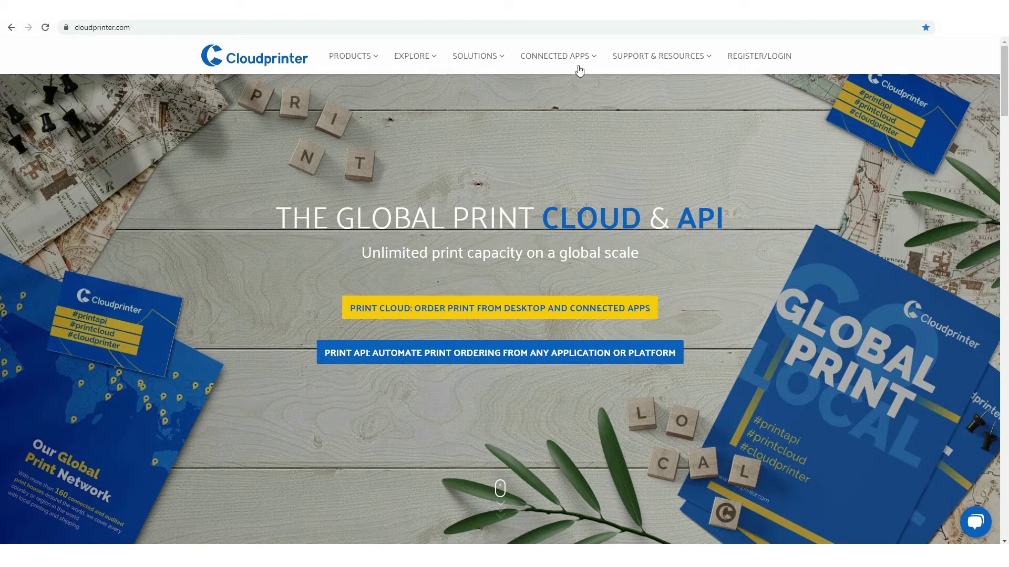
Open Cloudprinter's Zapier integration page and scroll down to its list of ready-made Zaps.
mouse_move(571, 59)
left_click(552, 323)
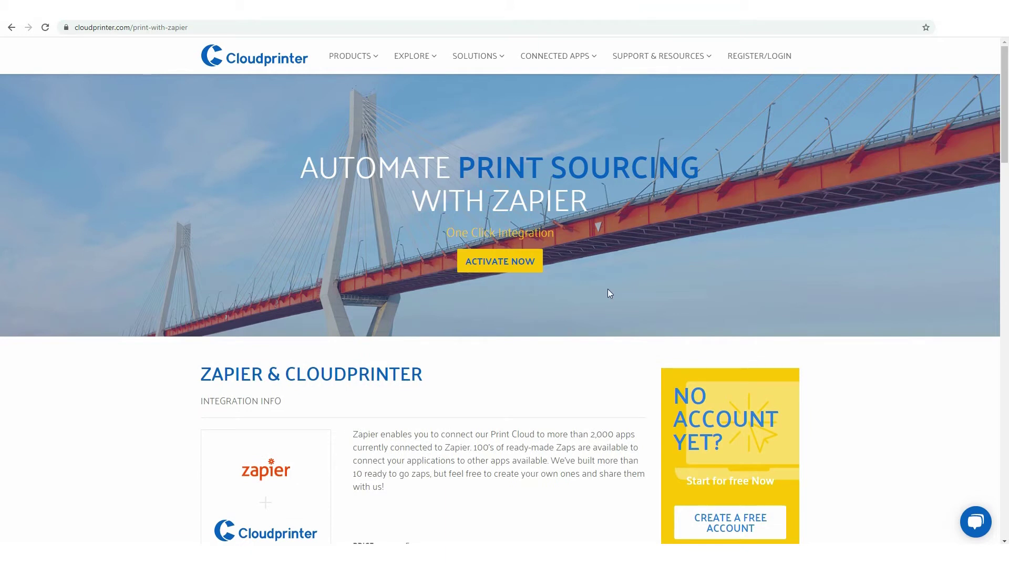
left_click_drag(1004, 148, 992, 338)
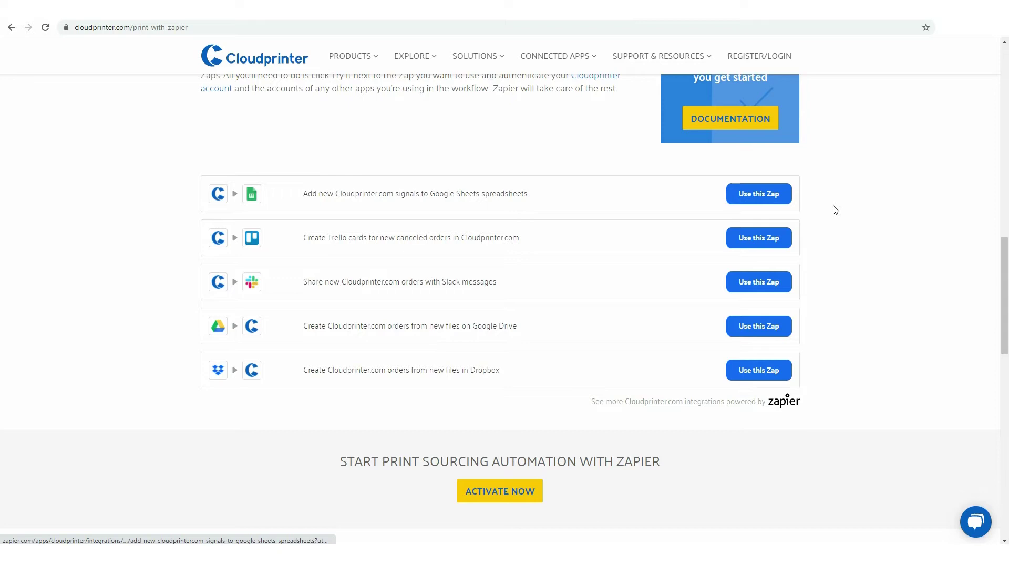
Activate the integration, log in with the account e-mail and password, and accept the Cloudprinter invite.
left_click(518, 497)
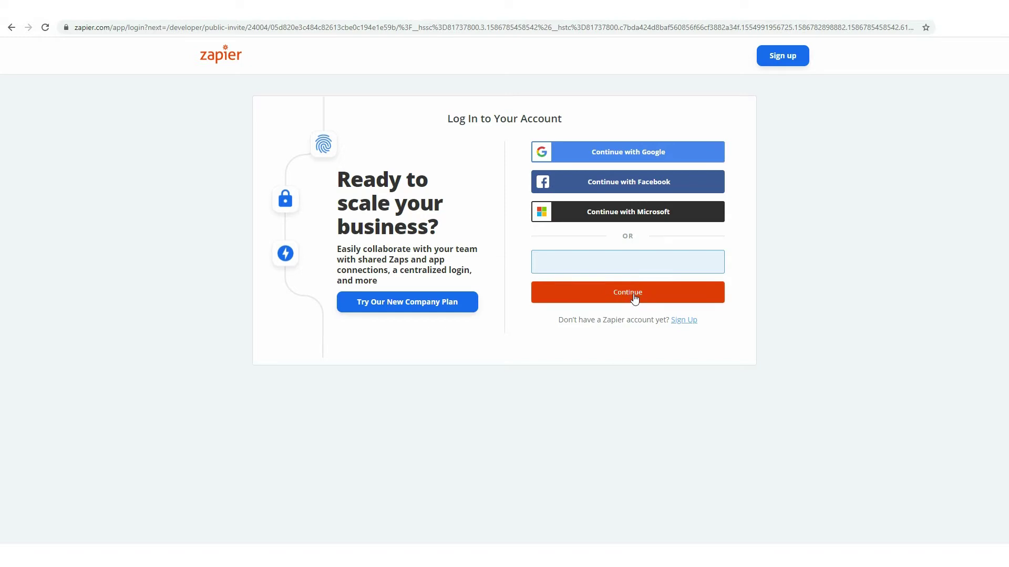
left_click(634, 297)
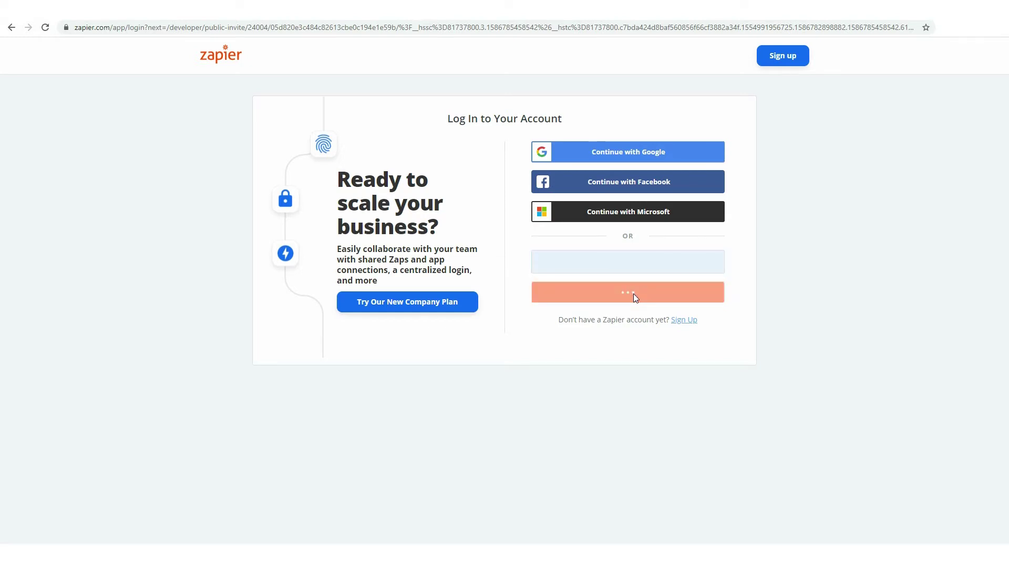
left_click(671, 261)
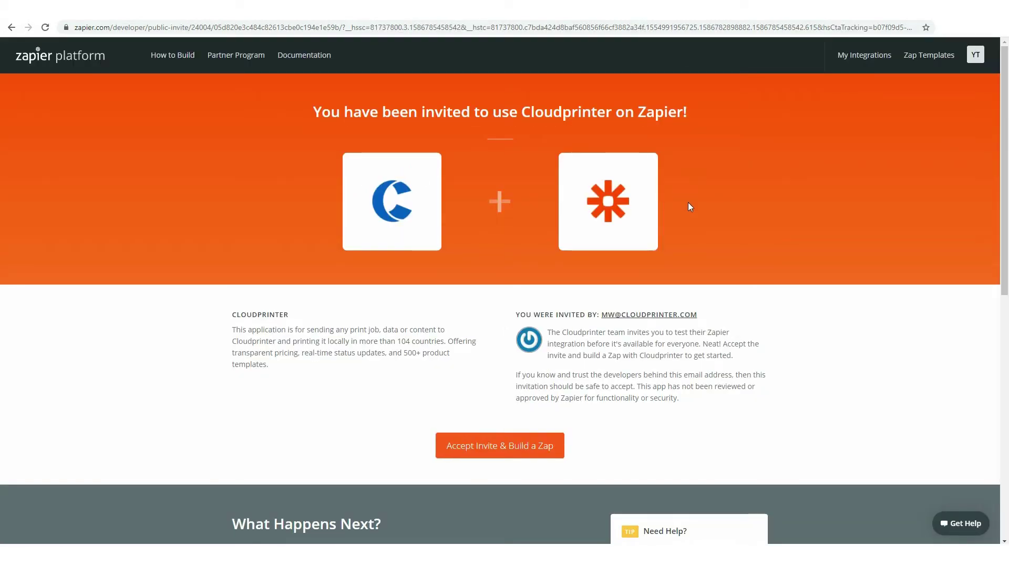
left_click(532, 460)
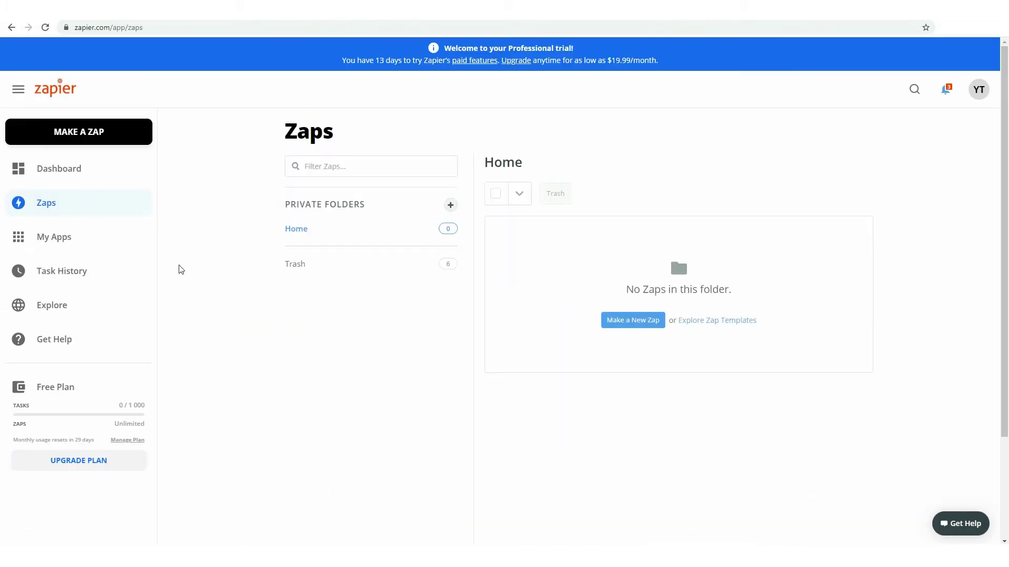
Find Cloudprinter.com in My Apps by searching 'Cloudp', then connect and authorize a Cloudprinter account.
left_click(53, 237)
left_click(701, 133)
type("Cloud")
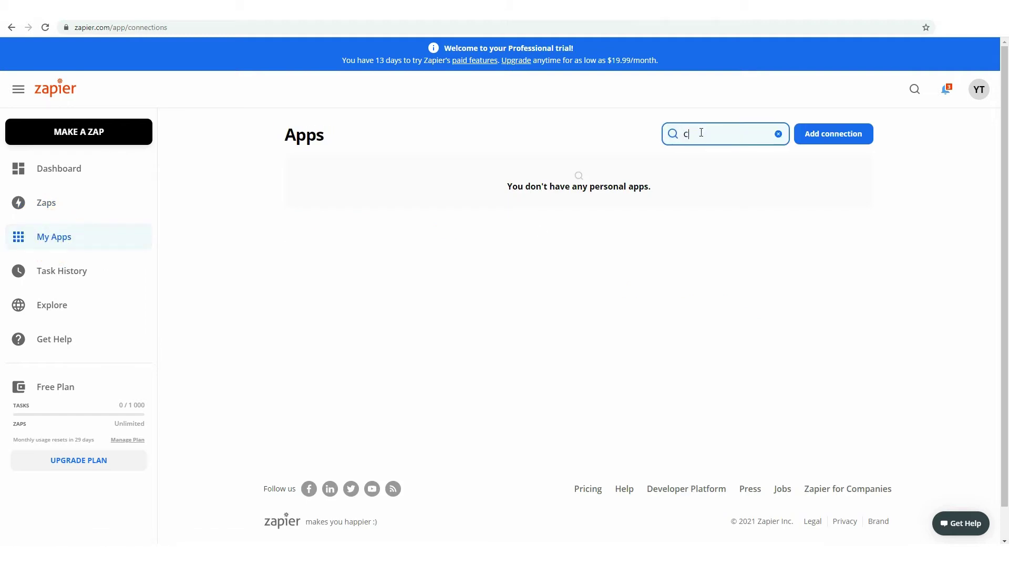
type("p")
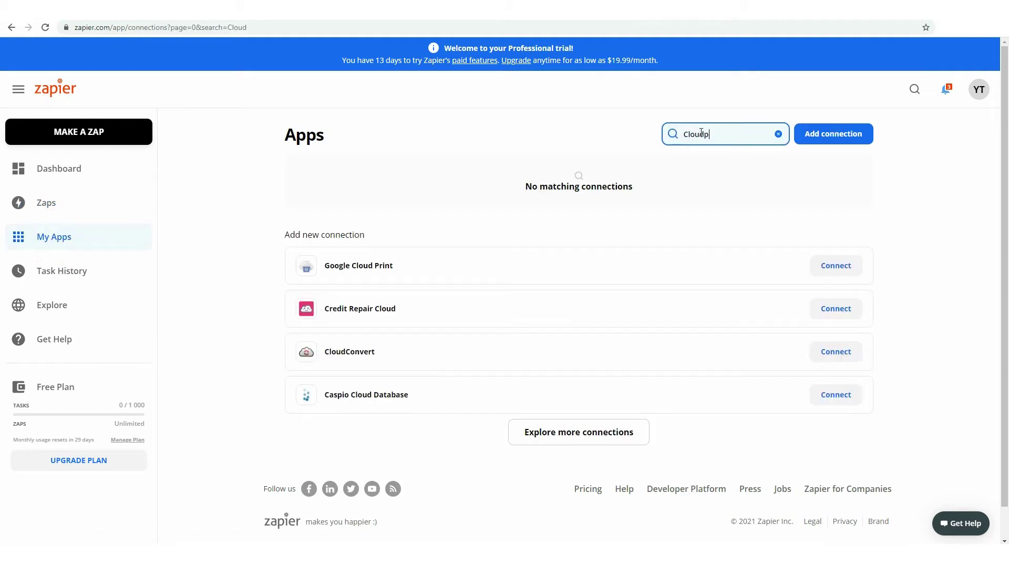
left_click(839, 275)
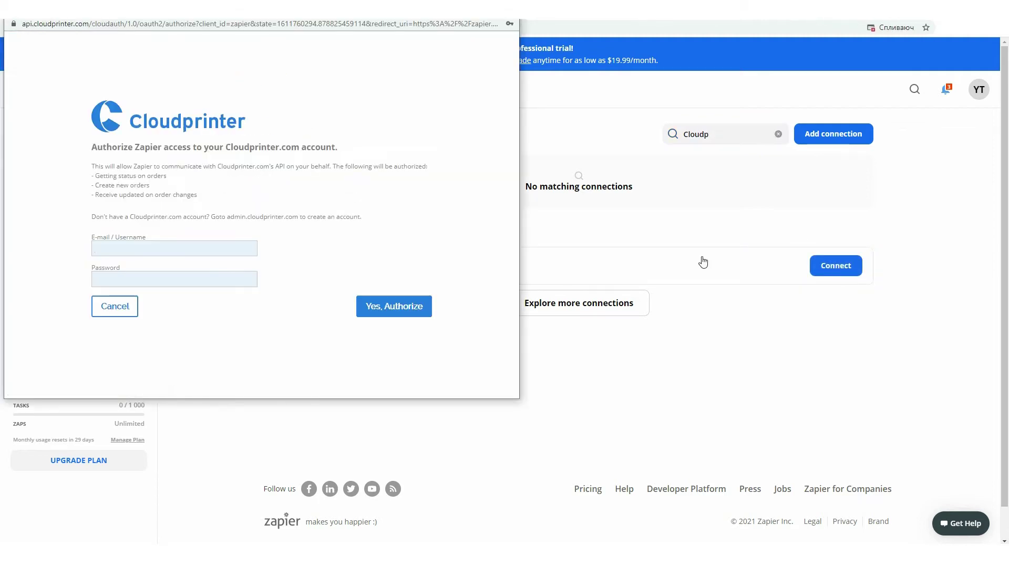
left_click(403, 311)
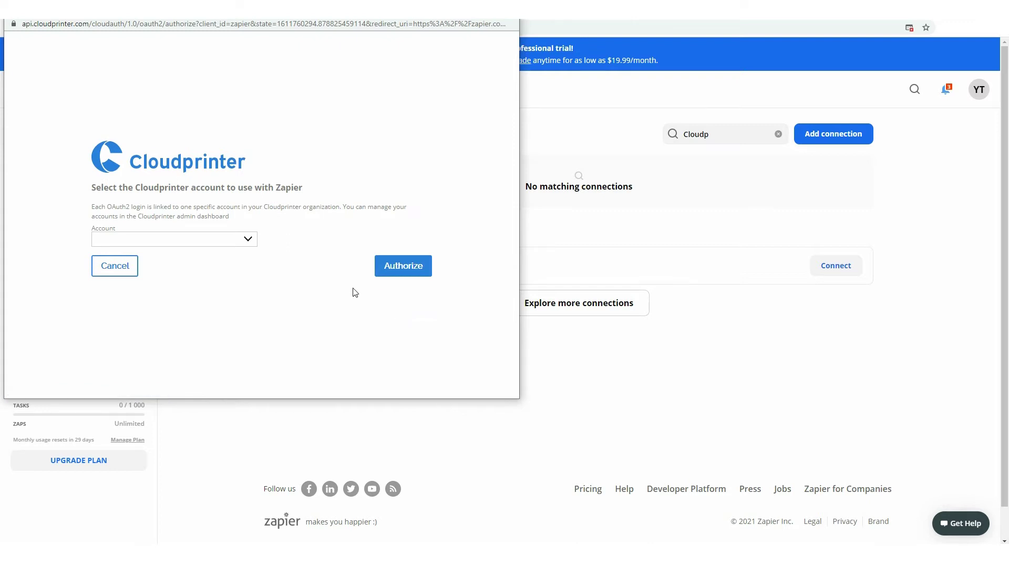
left_click(403, 266)
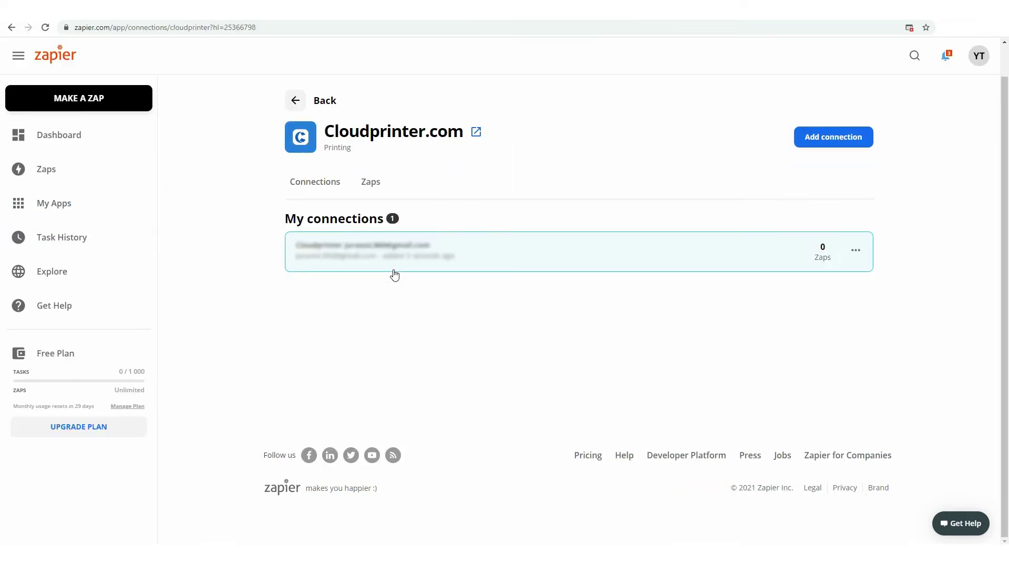
Open the Cloudprinter.com integrations page and scroll to its Zap templates.
left_click(476, 133)
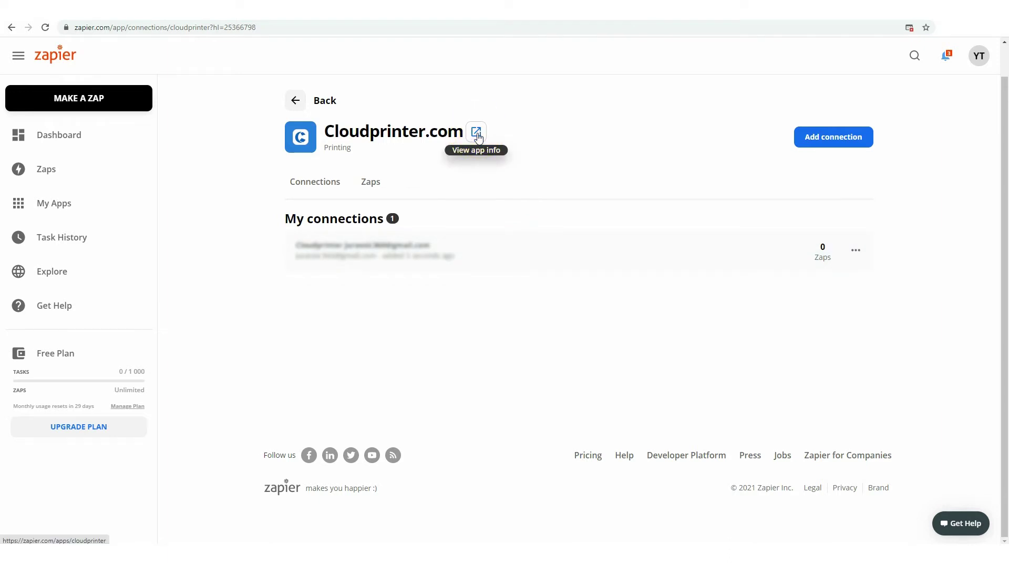
left_click(476, 132)
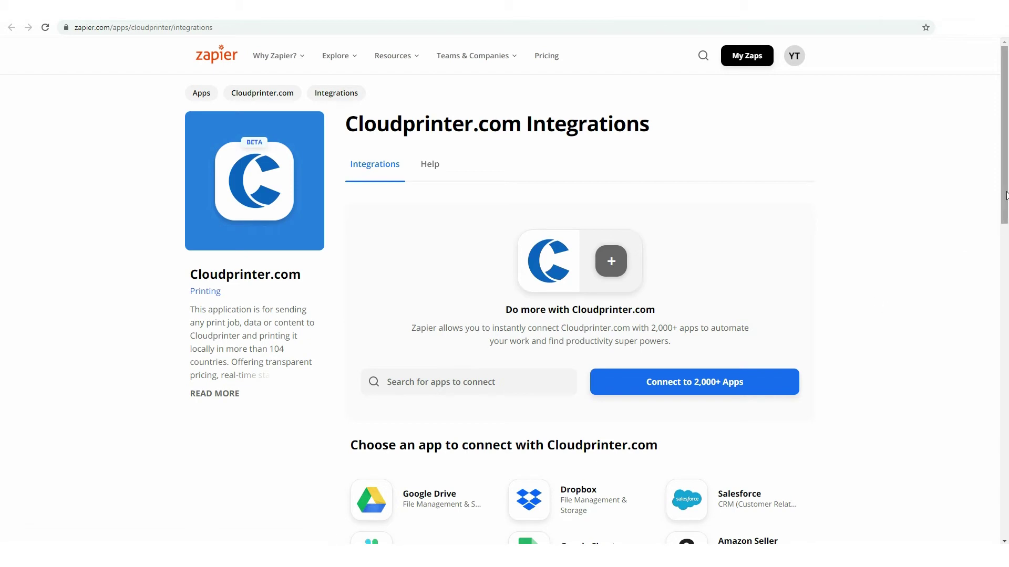
left_click_drag(1007, 195, 1006, 412)
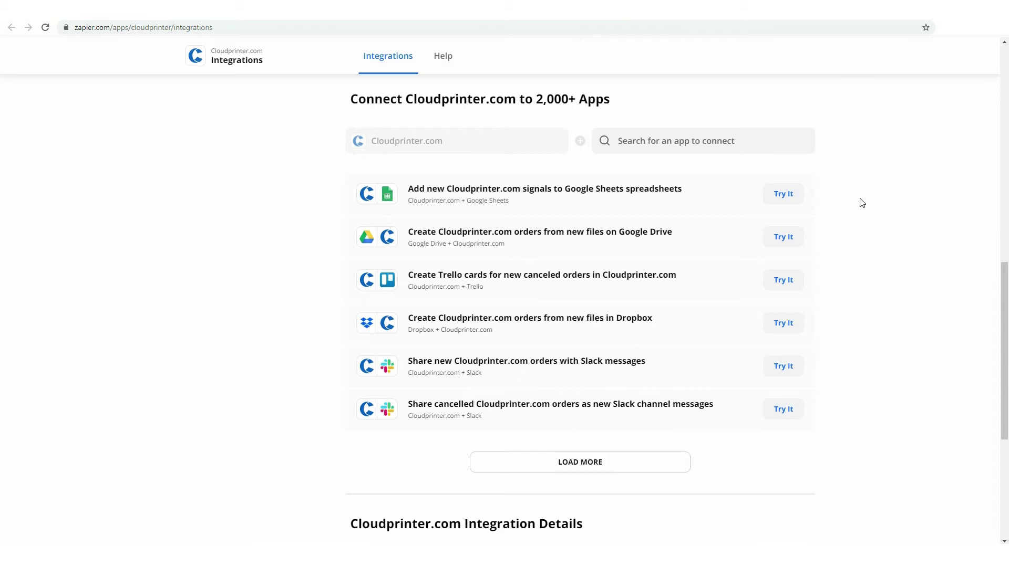
Start the signals-to-Google Sheets Zap and select the connected Cloudprinter account for its trigger.
left_click(789, 196)
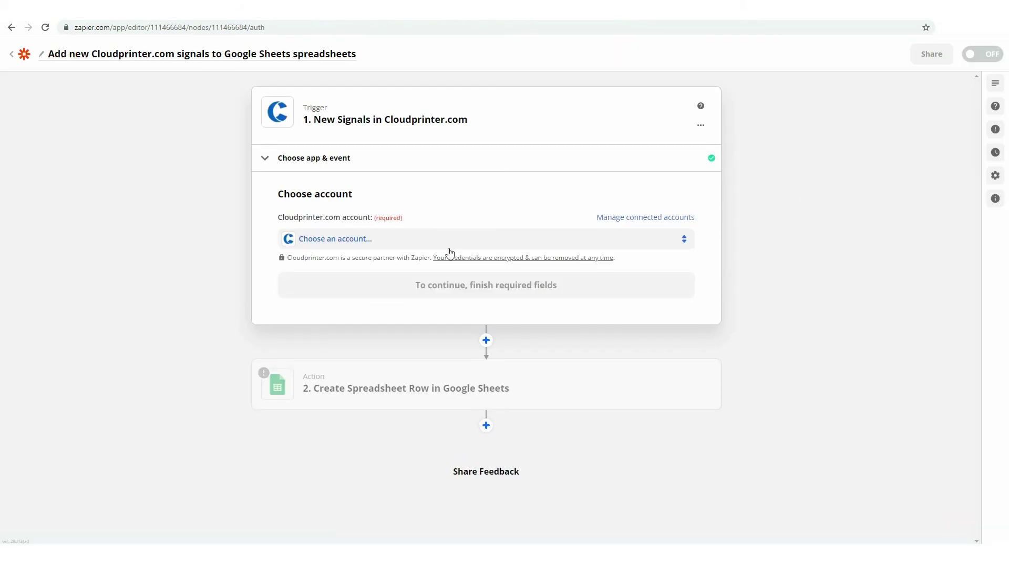
left_click(402, 239)
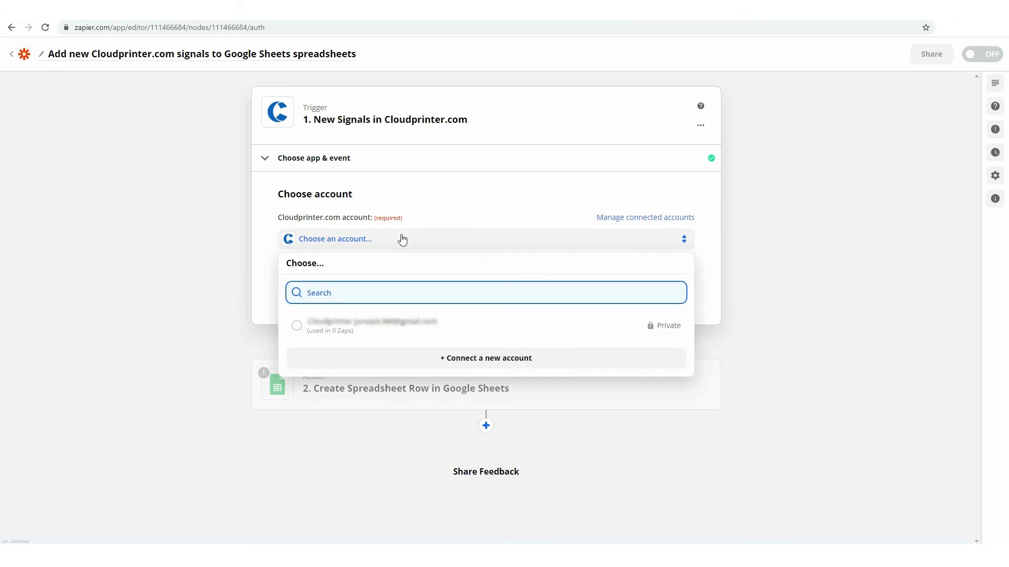
left_click(358, 329)
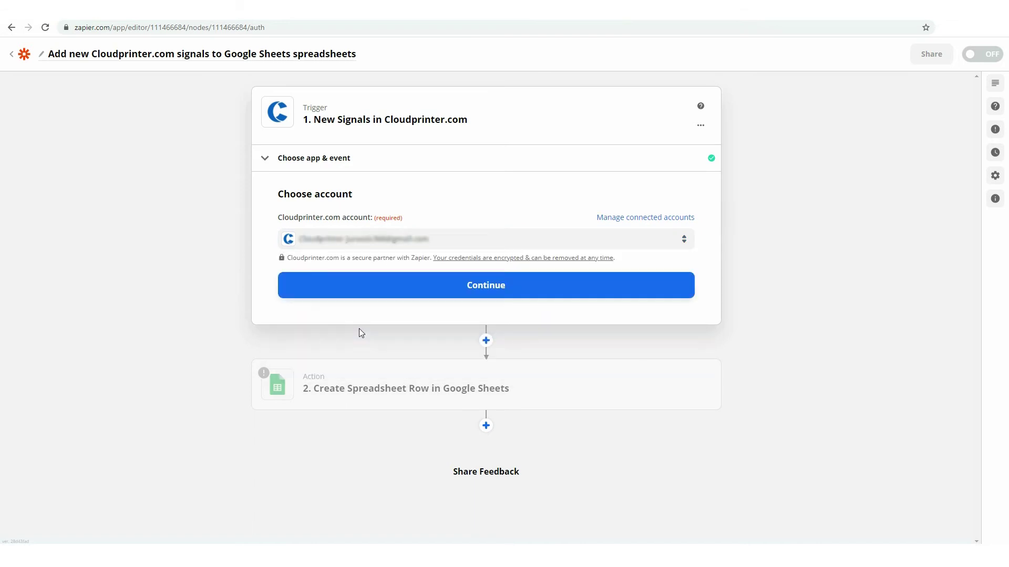
left_click(512, 293)
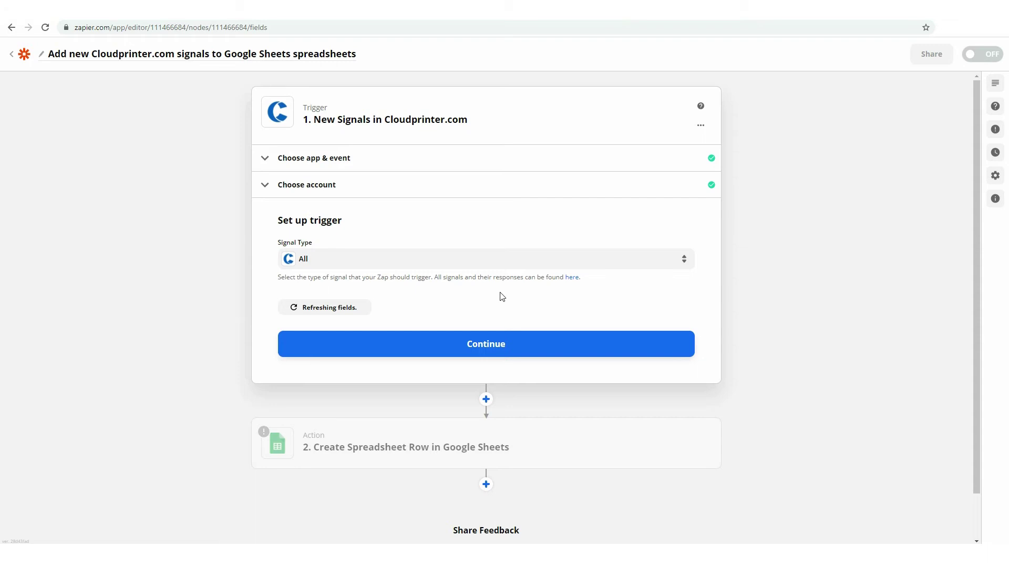
Set the trigger's signal type to CloudprinterOrderValidated and test it to fetch a sample signal.
left_click(393, 264)
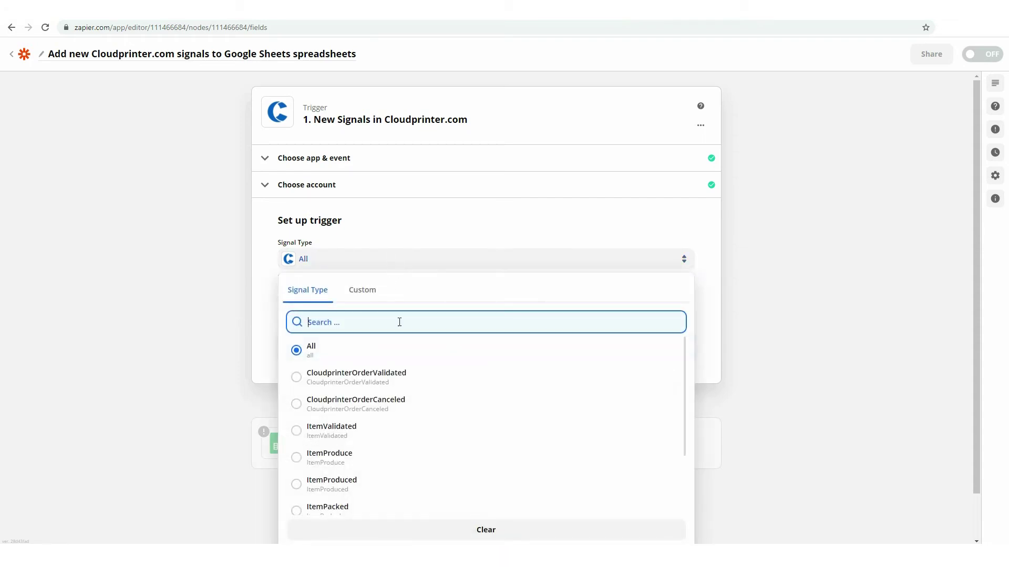
left_click(405, 378)
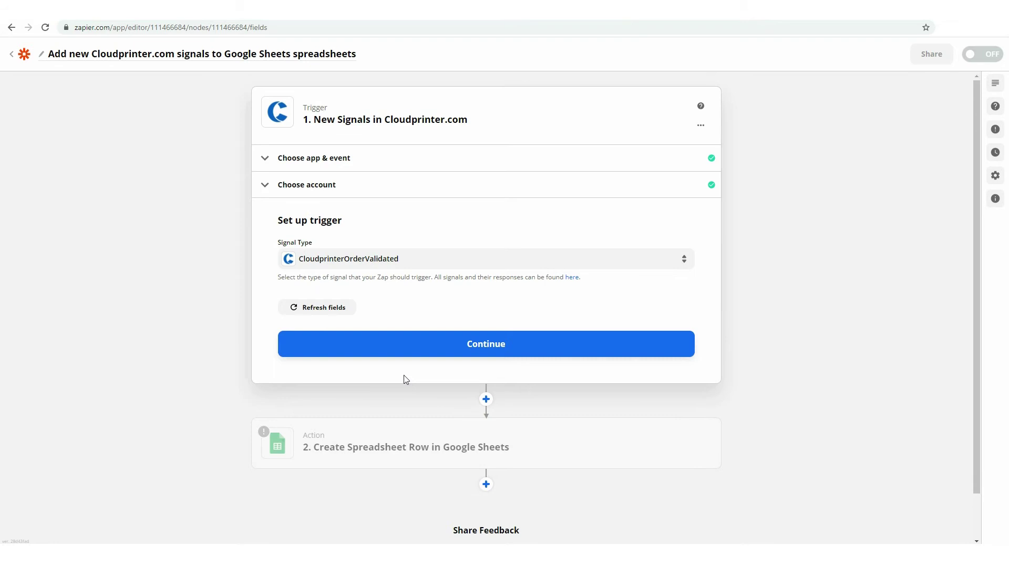
left_click(529, 351)
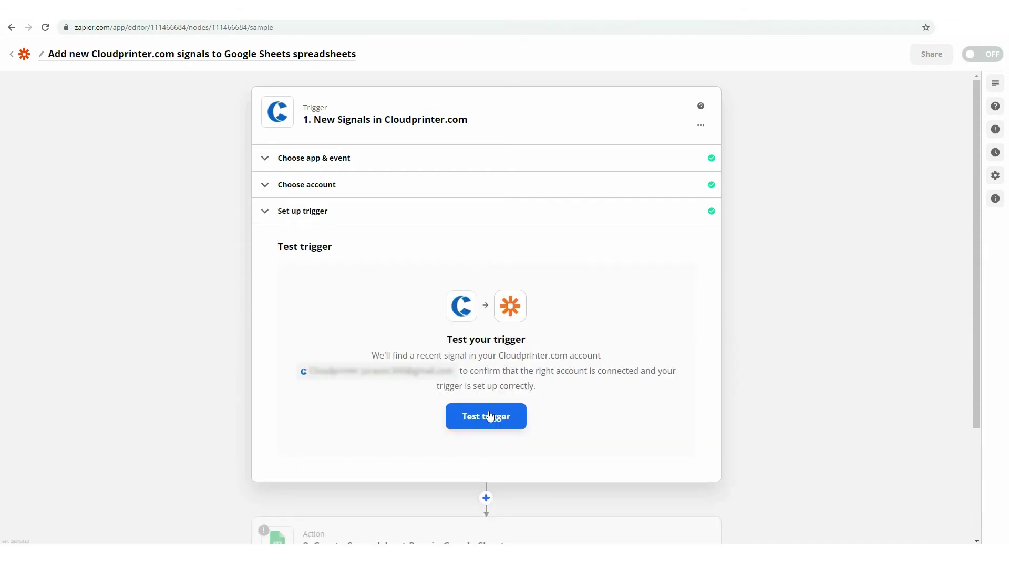
left_click(484, 411)
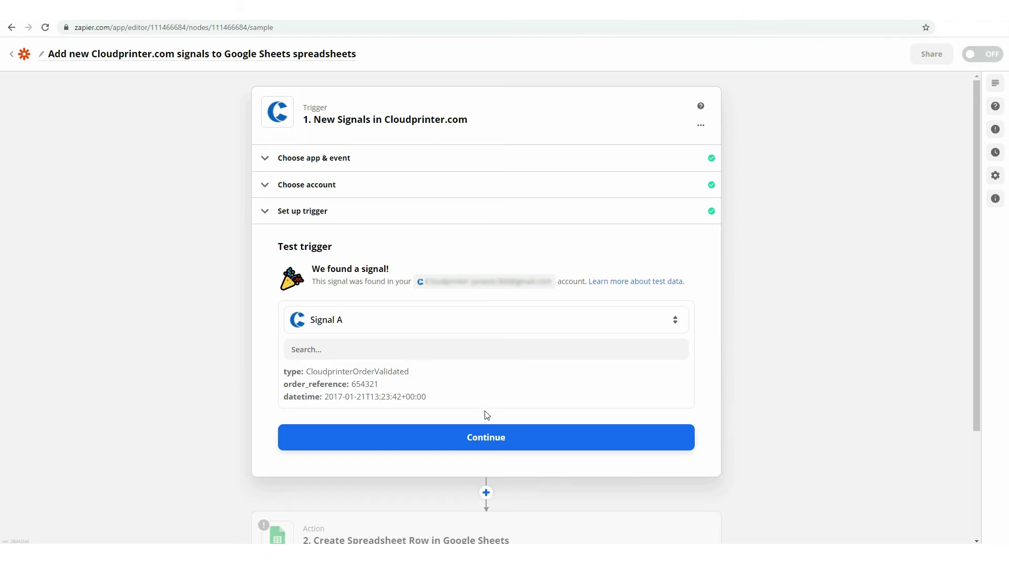
Move to the Google Sheets action and keep Create Spreadsheet Row as its event.
left_click(532, 443)
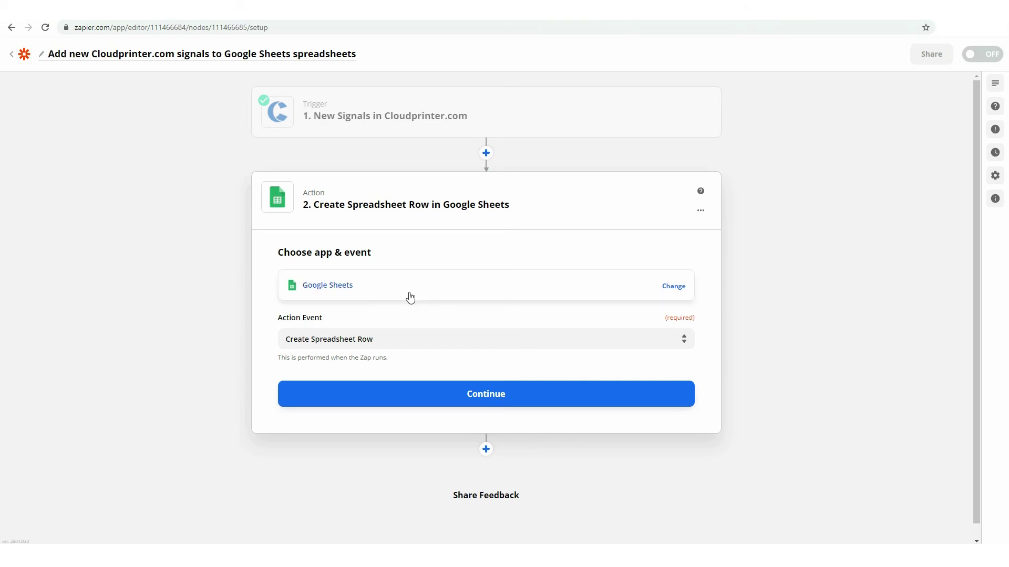
left_click(408, 344)
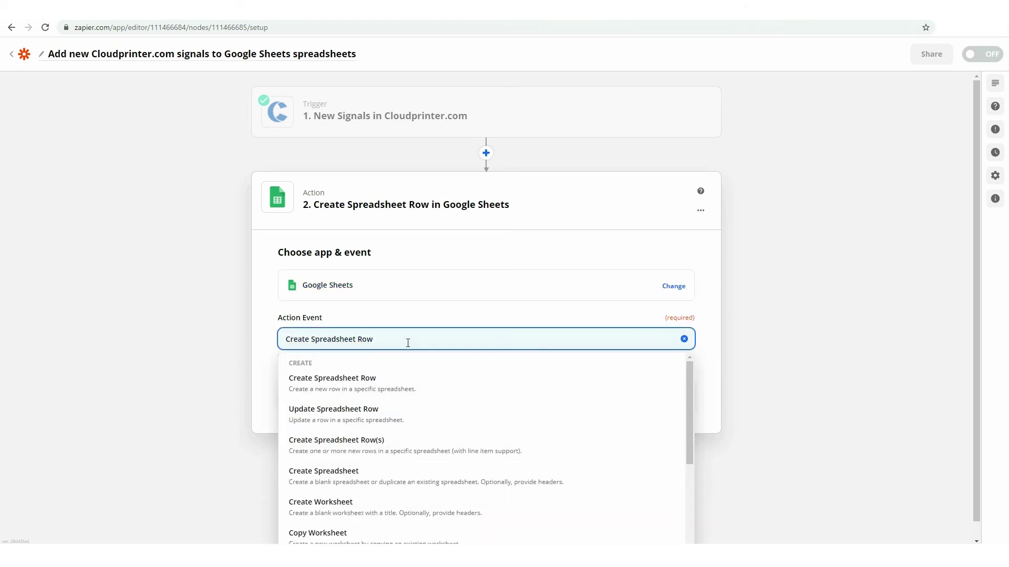
left_click(468, 317)
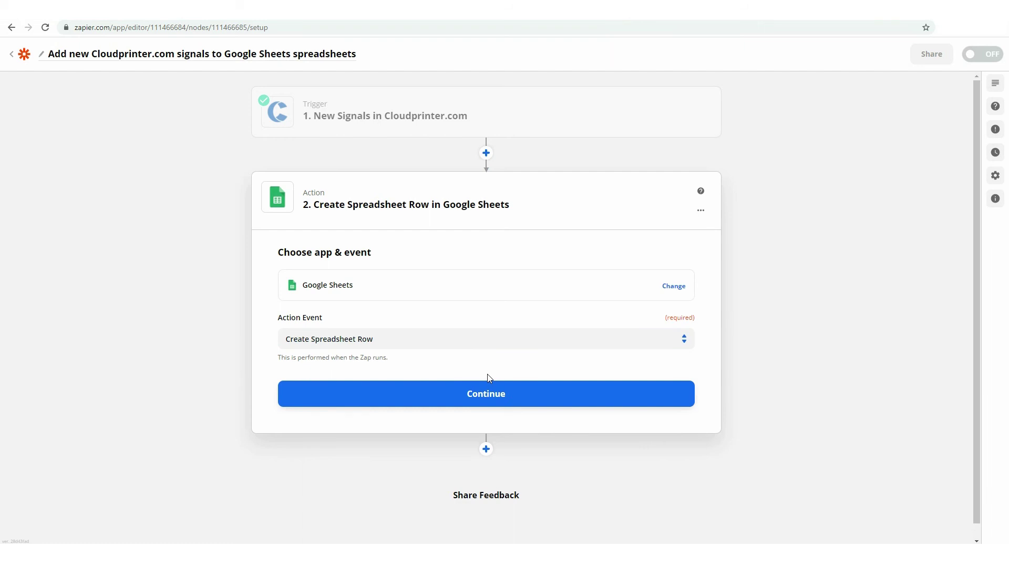
left_click(508, 409)
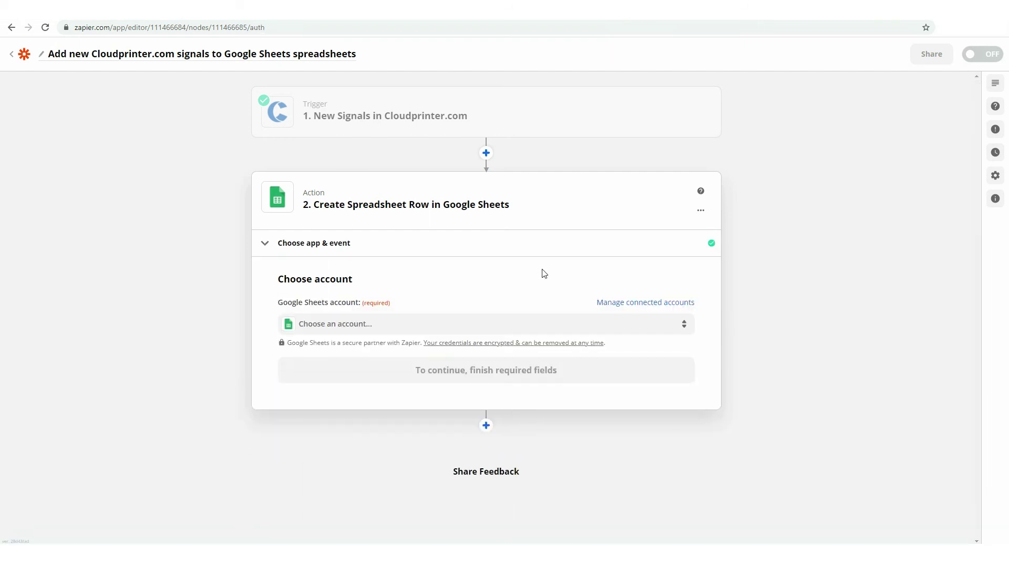
Select the connected Google Sheets account for the action.
left_click(395, 327)
left_click(344, 416)
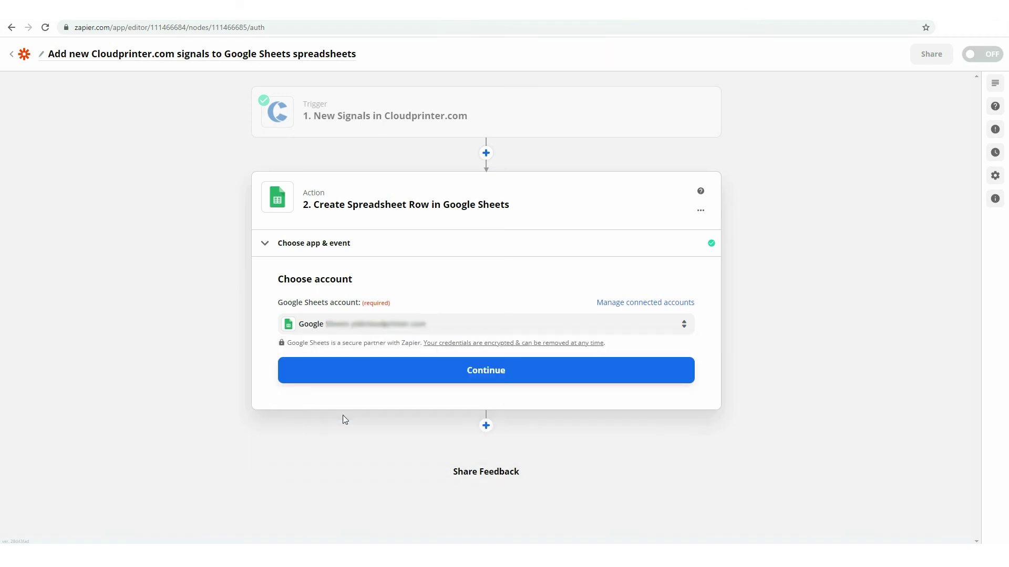
left_click(524, 382)
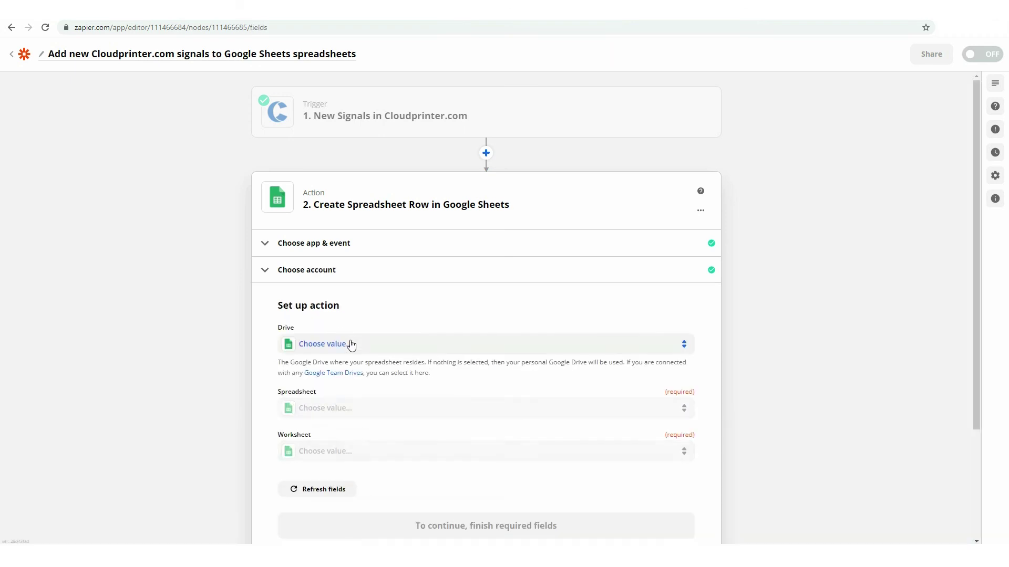
Target My Google Drive, the Test spreadsheet and worksheet Sheet1 for the new row.
left_click(351, 344)
left_click(334, 429)
scroll(378, 358, "down", 3)
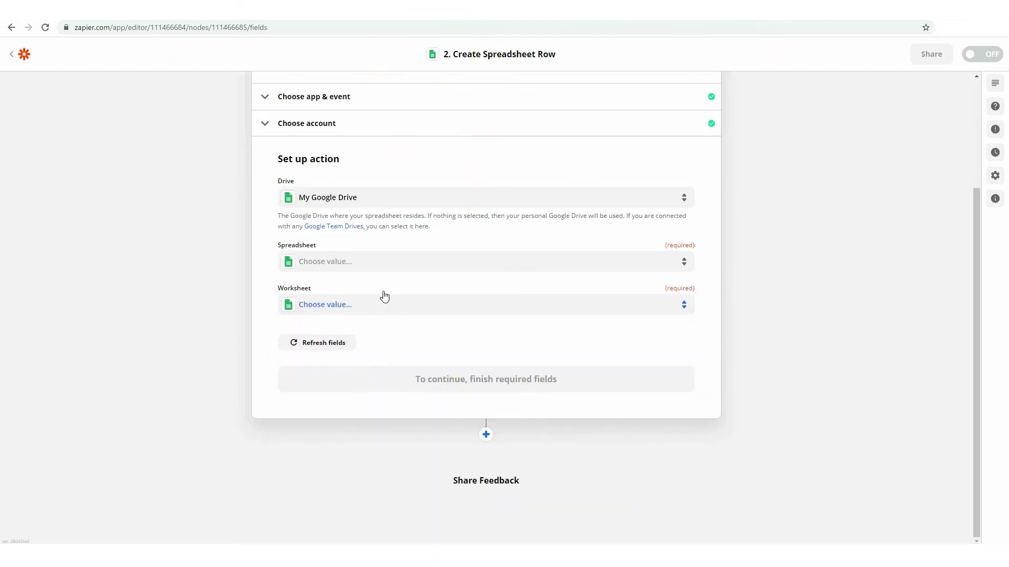
left_click(366, 263)
left_click(316, 284)
left_click(336, 346)
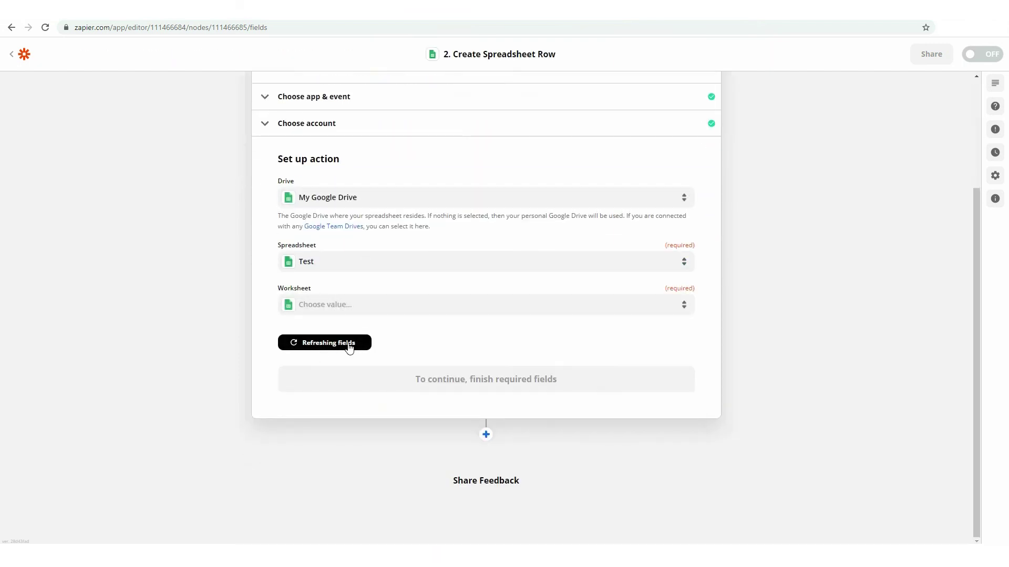
left_click(398, 311)
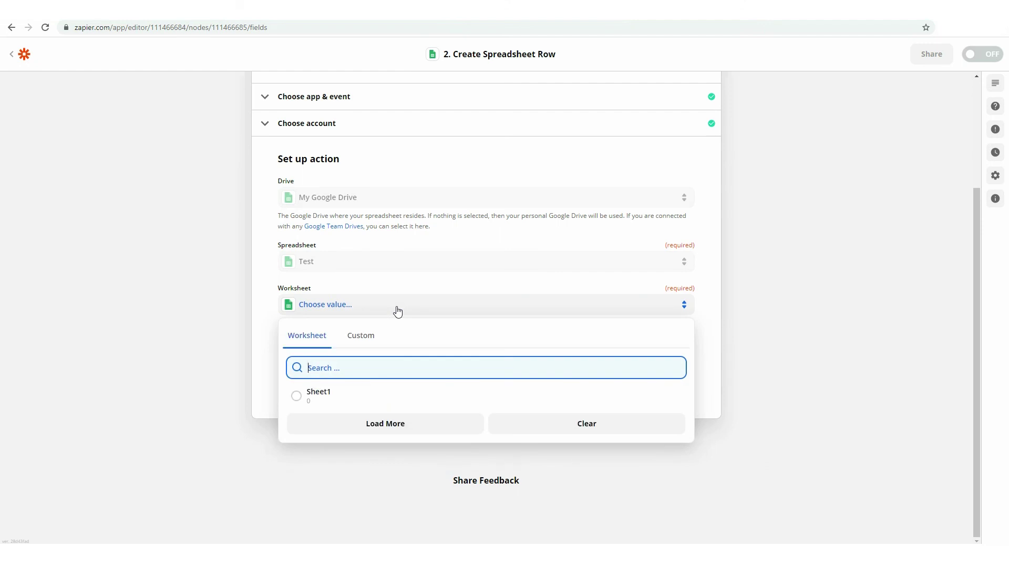
left_click(318, 395)
Map Type, Order_reference and Datetime to the signal's type, order reference and datetime.
left_click(419, 347)
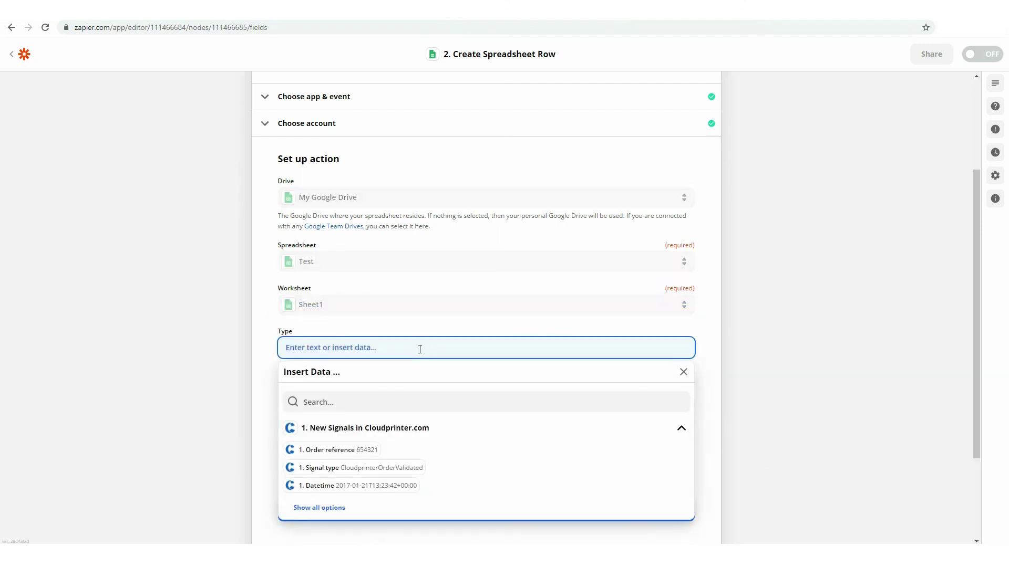
left_click(338, 468)
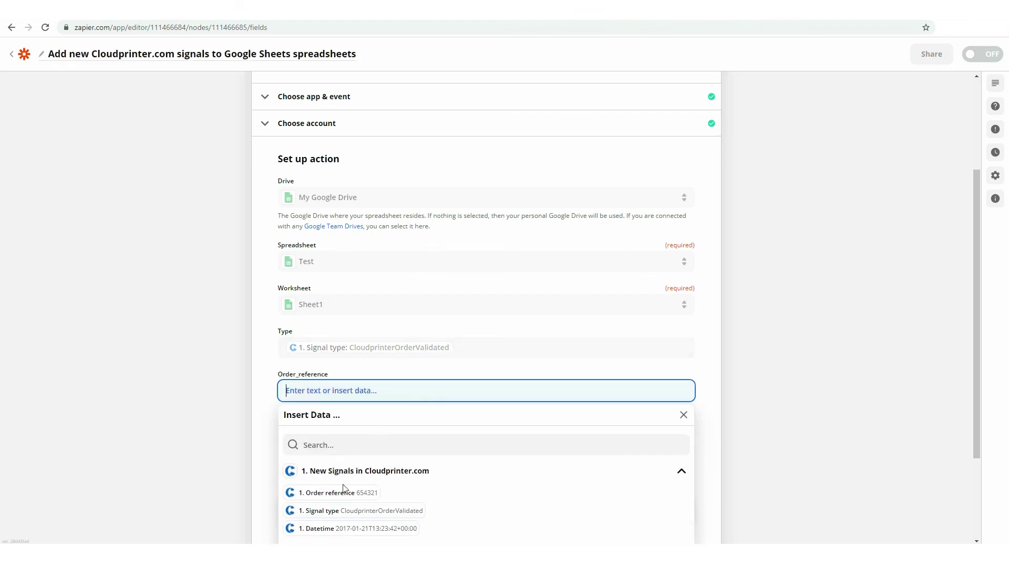
left_click(344, 492)
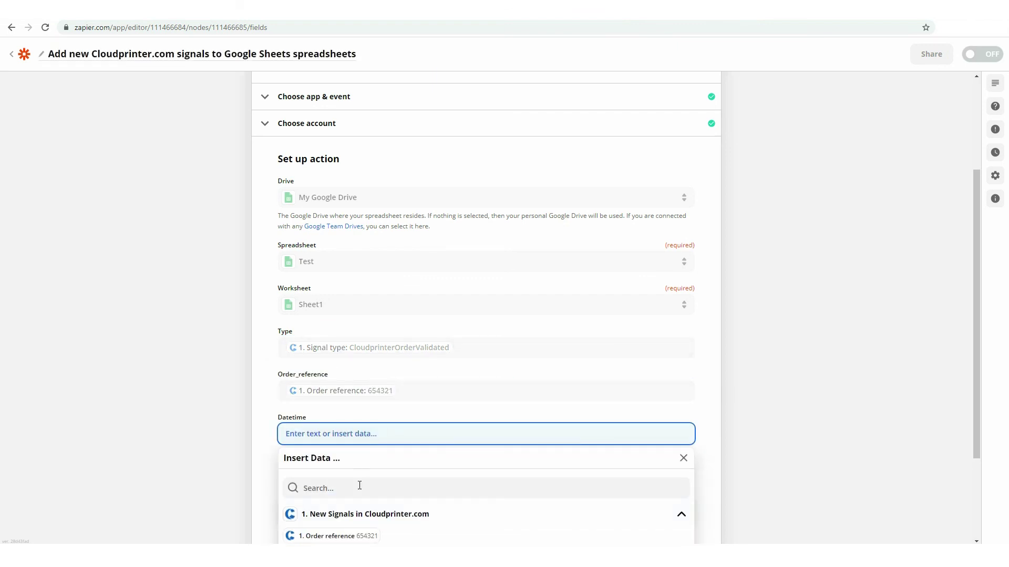
scroll(363, 478, "down", 3)
left_click(362, 464)
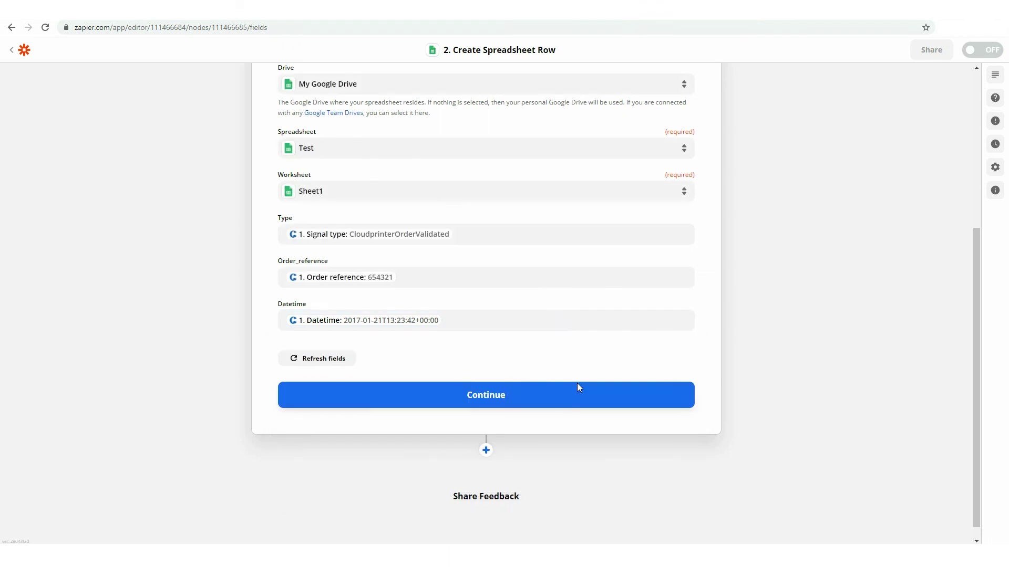
Send a test row to the Test spreadsheet and turn the Zap on.
left_click(577, 388)
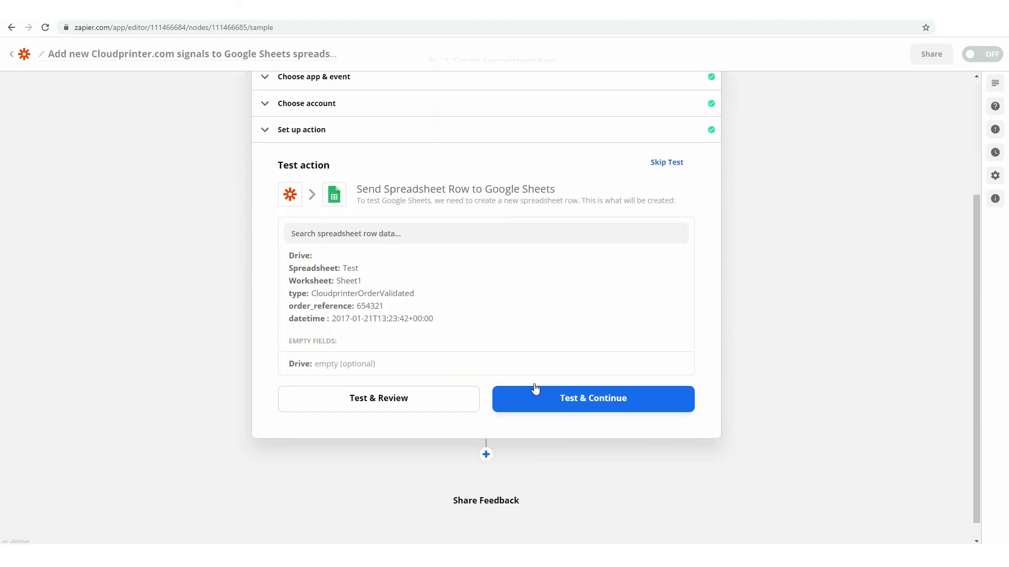
left_click(534, 386)
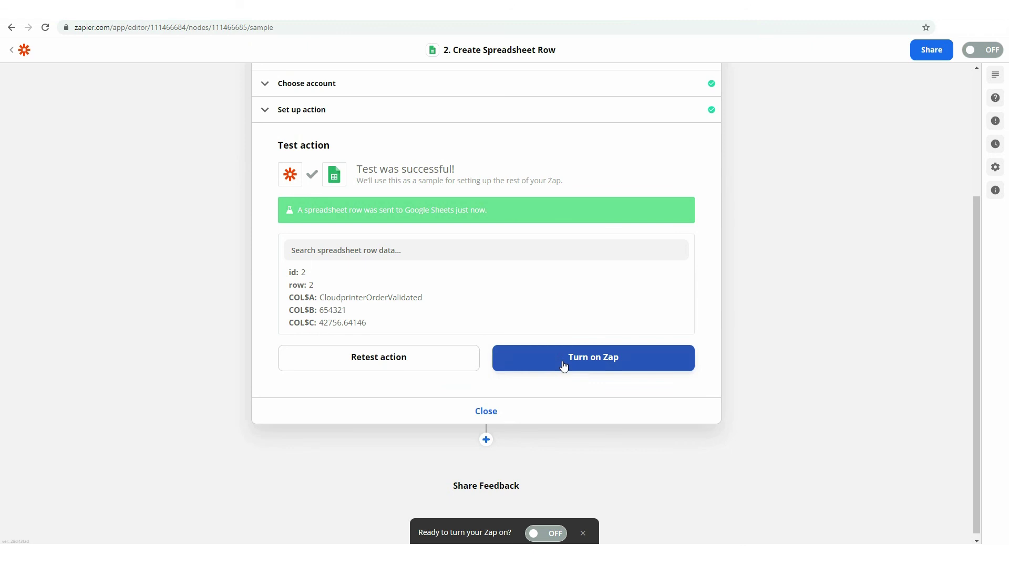
left_click(564, 365)
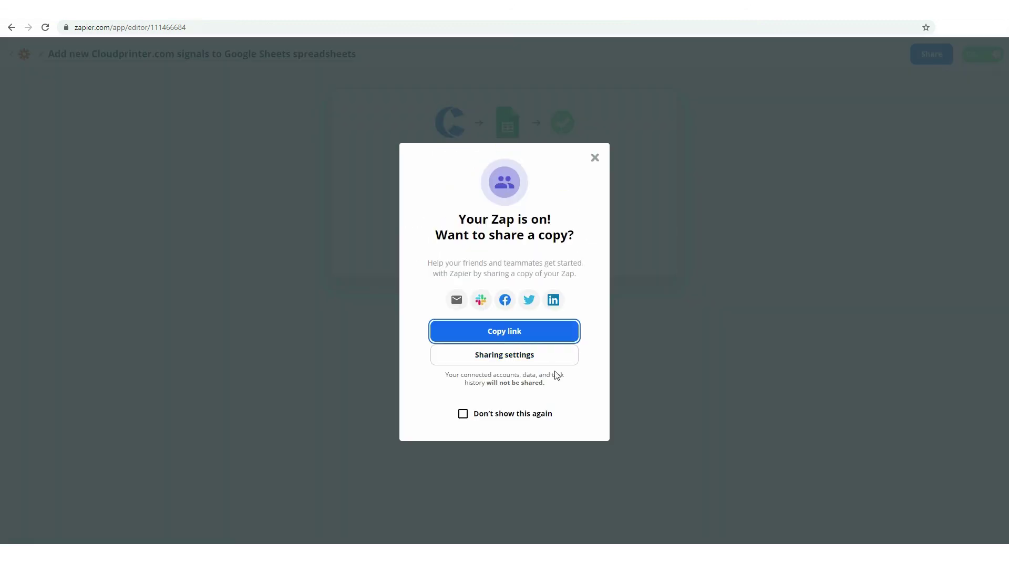